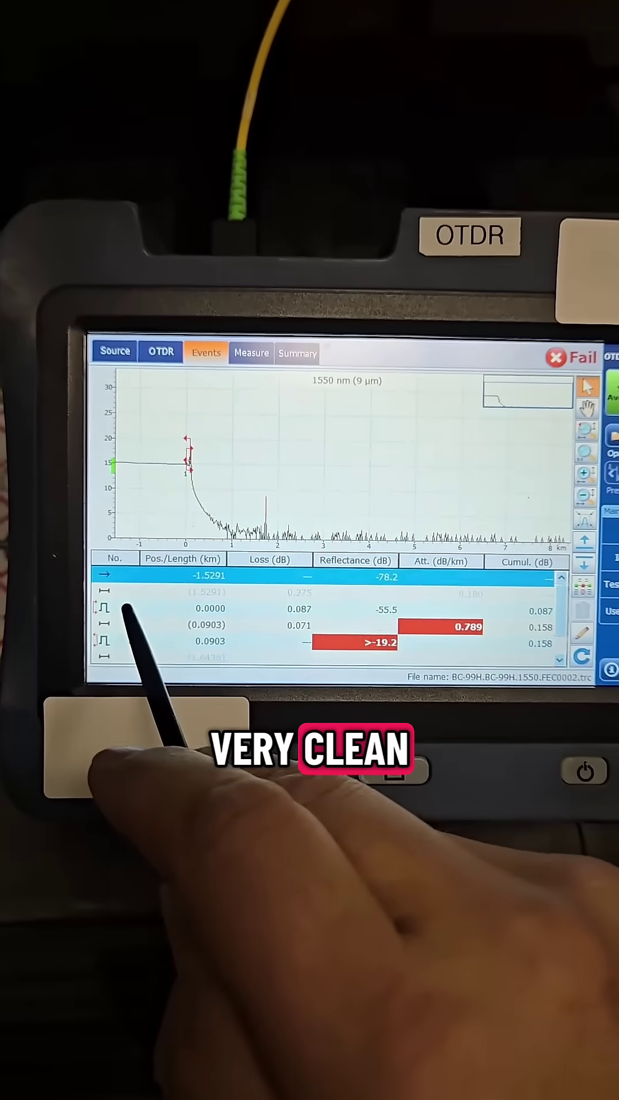
- Select event 1 at 0.0000 km, showing 0.087 dB loss and -55.5 dB reflectance
{"action": "left_click", "coordinate": [172, 608]}
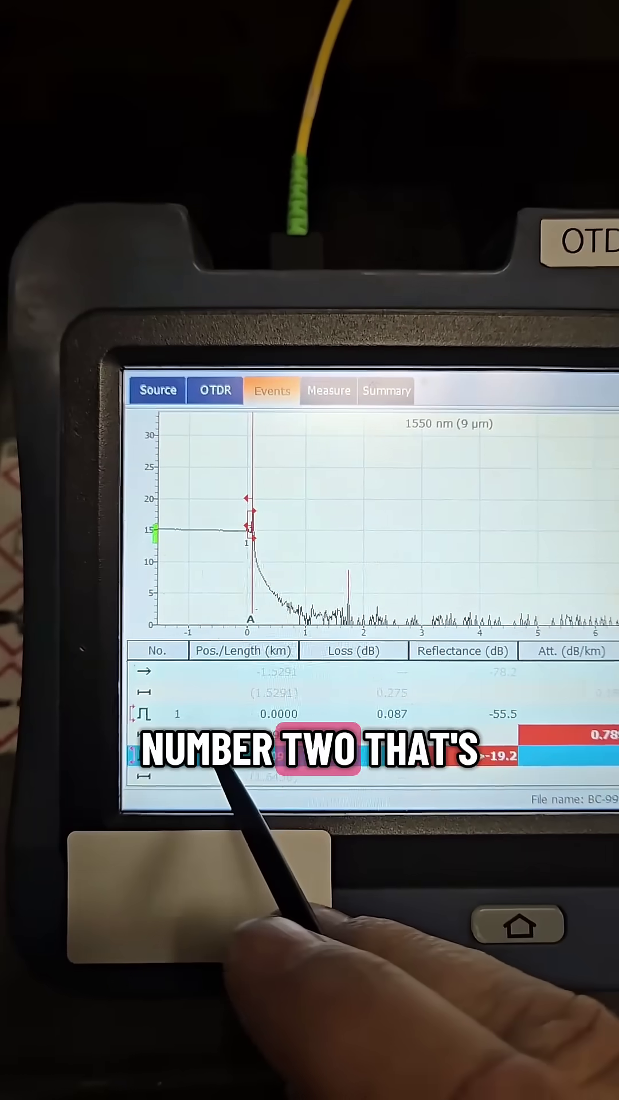
- Select event 2 at 0.0903 km, then its preceding section (0.071 dB loss, 0.789 dB/km)
{"action": "left_click", "coordinate": [198, 760]}
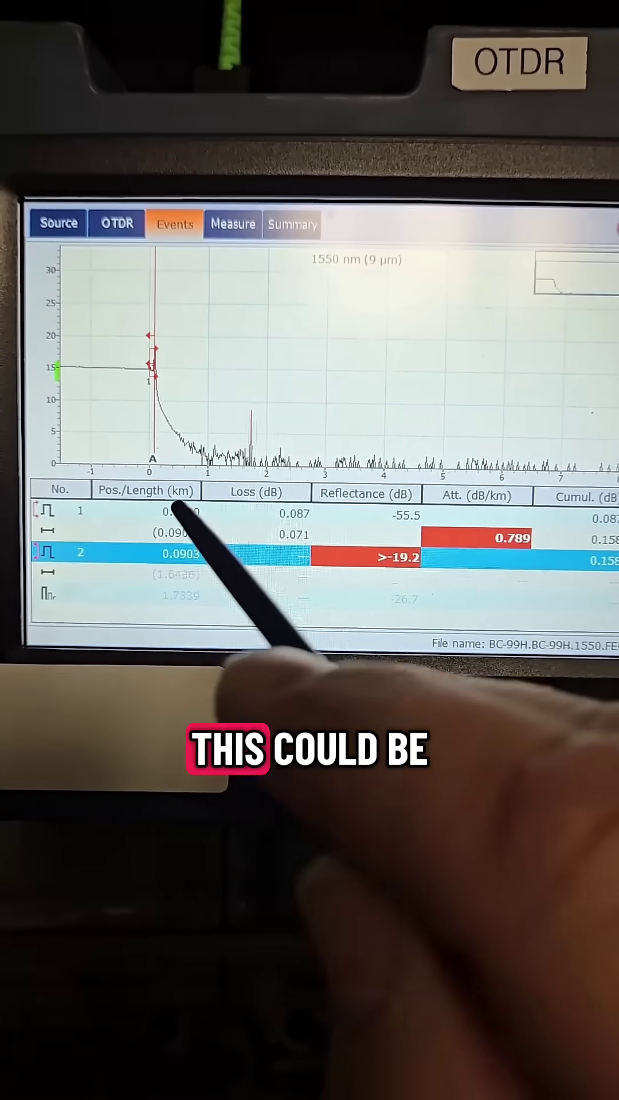
{"action": "left_click", "coordinate": [176, 541]}
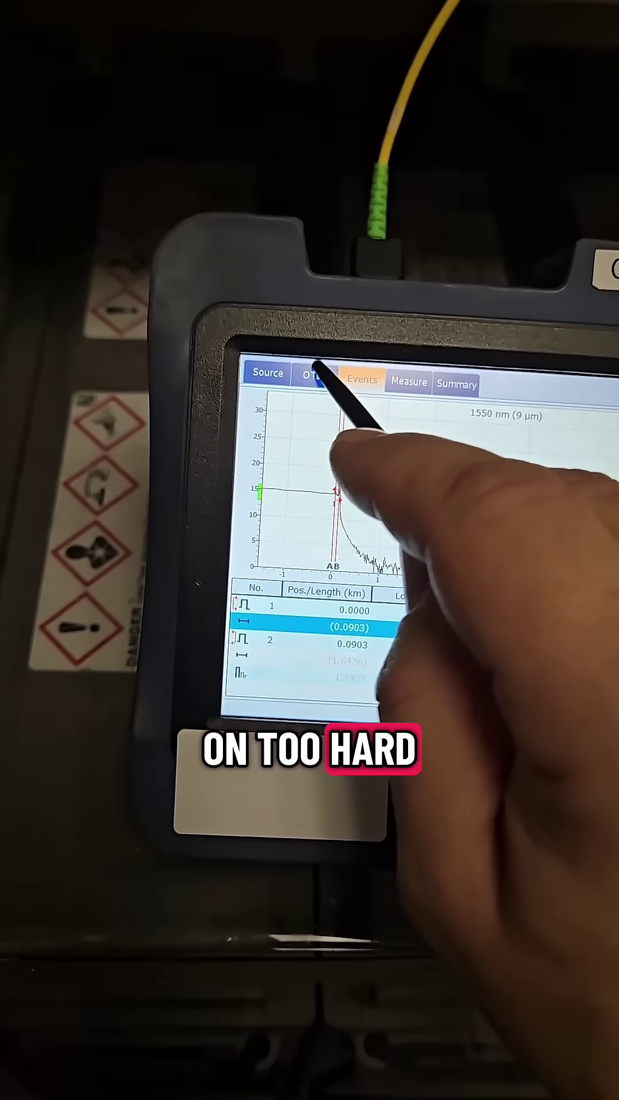
- Display the Source settings: 1550 nm, 10 km range, 10 ns pulse, 60 s duration
{"action": "left_click", "coordinate": [62, 241]}
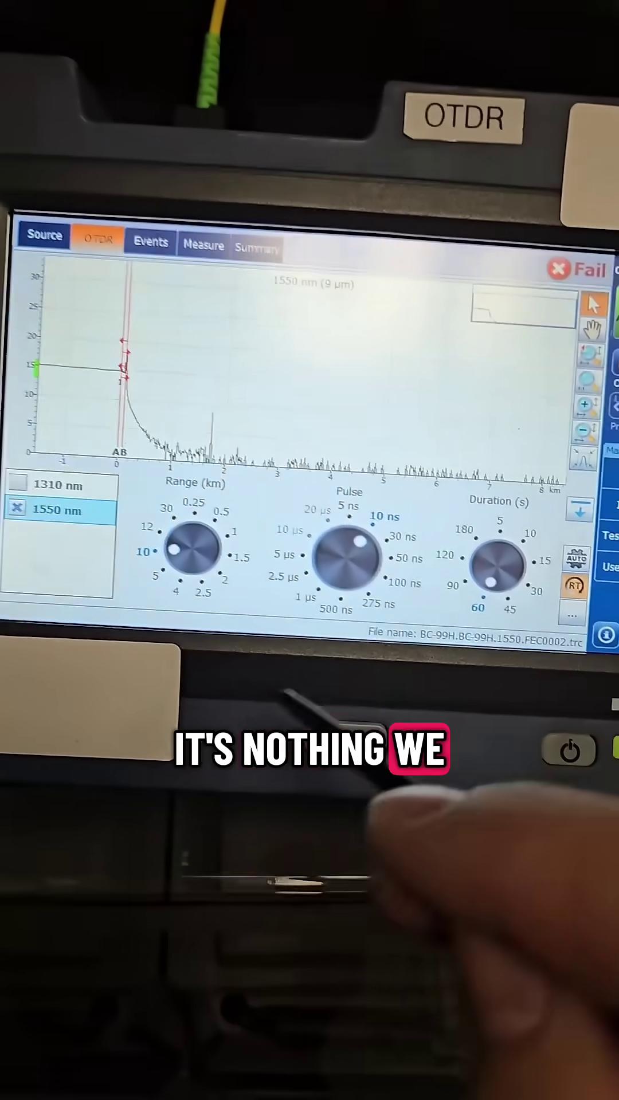